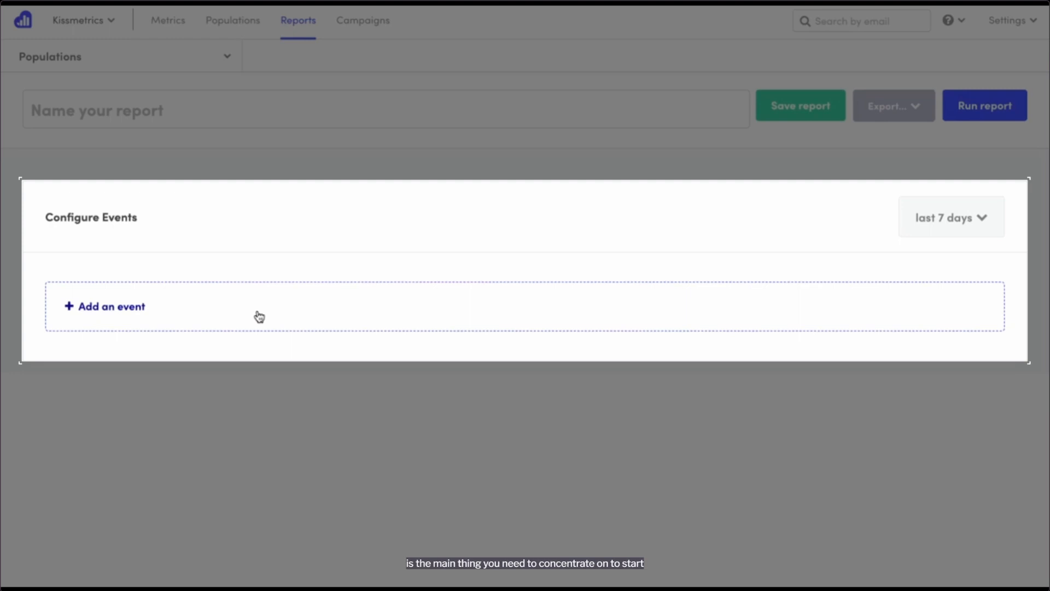
- Add an event to the report and set it to Completed purchase
{"action": "scroll", "coordinate": [118, 303], "scroll_direction": "down", "scroll_amount": 1}
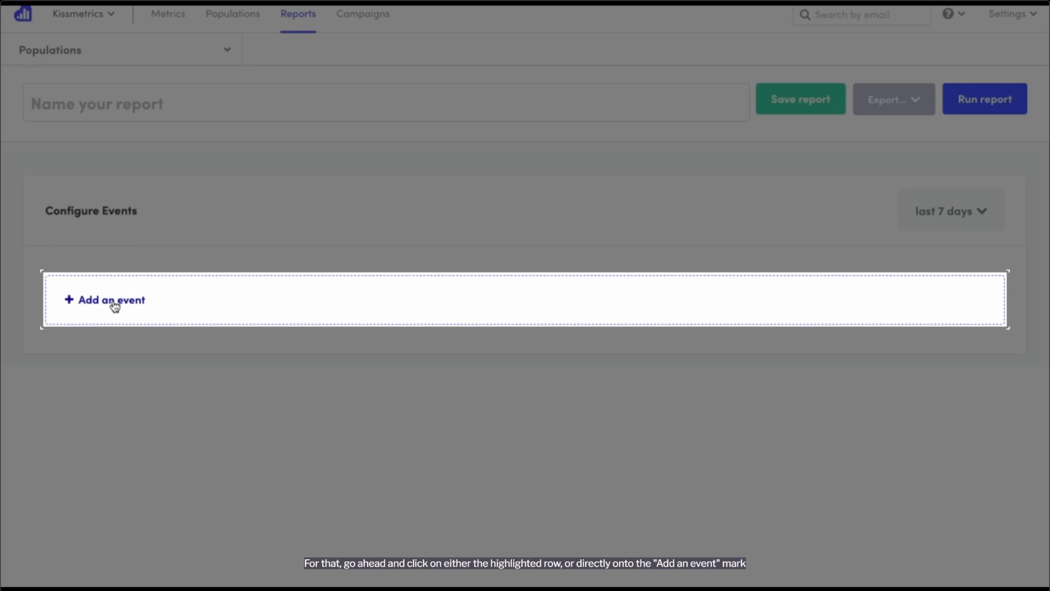
{"action": "left_click", "coordinate": [112, 301]}
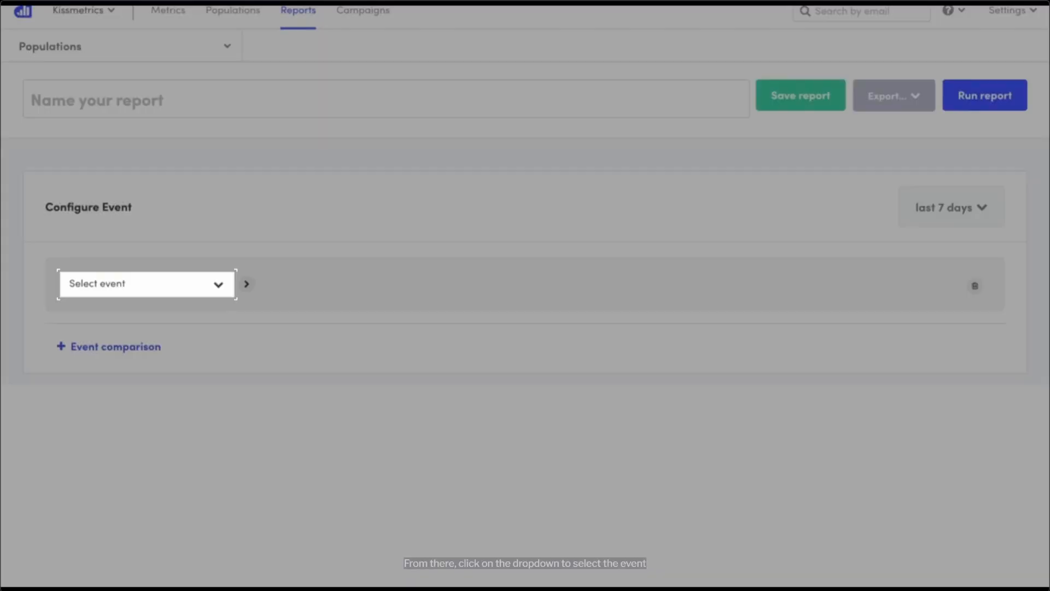
{"action": "left_click", "coordinate": [146, 284]}
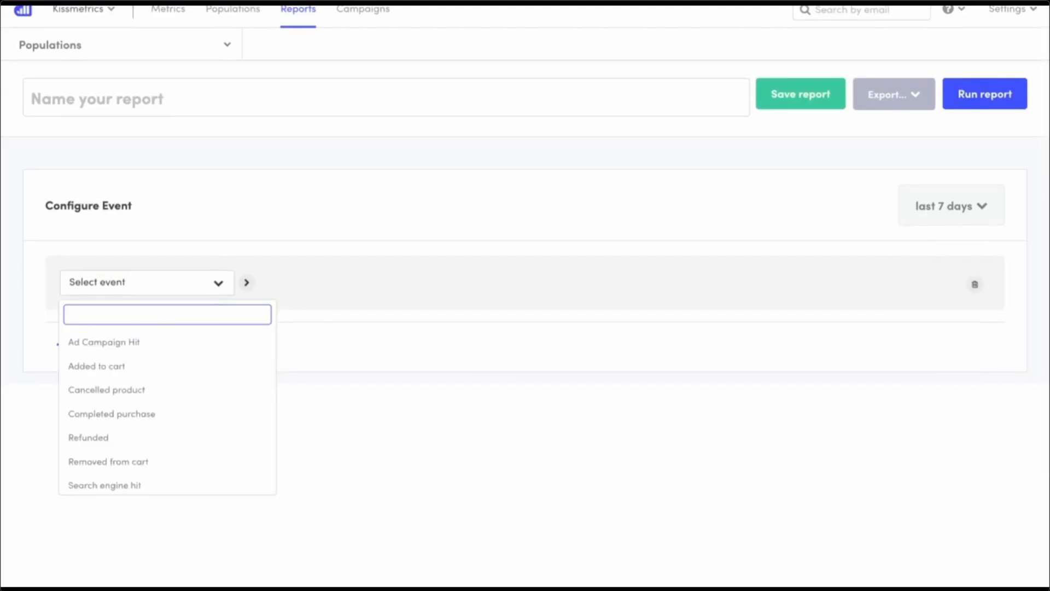
{"action": "scroll", "coordinate": [197, 415], "scroll_direction": "up", "scroll_amount": 1}
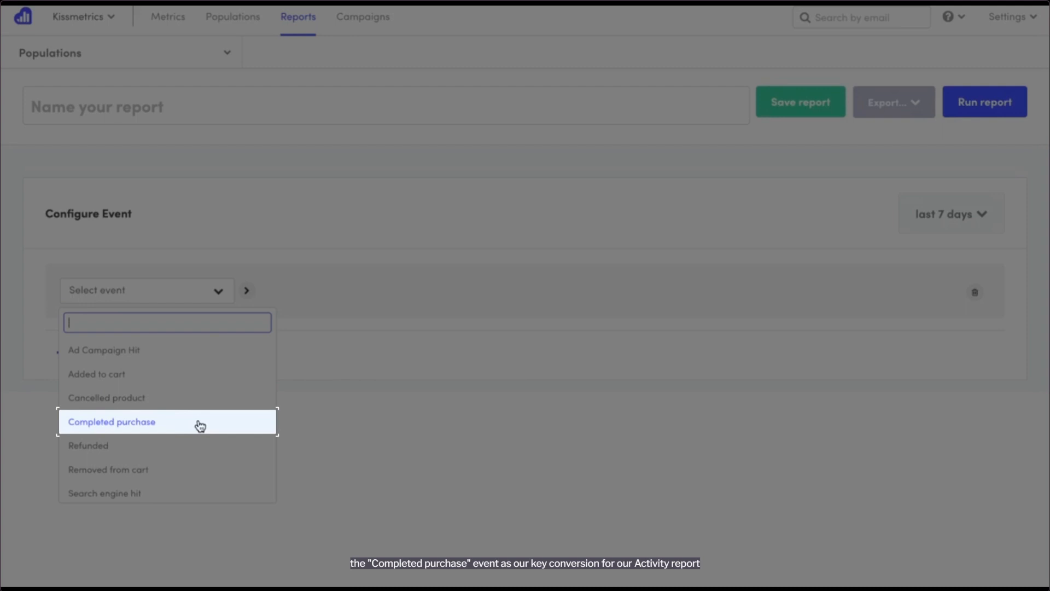
{"action": "left_click", "coordinate": [200, 426]}
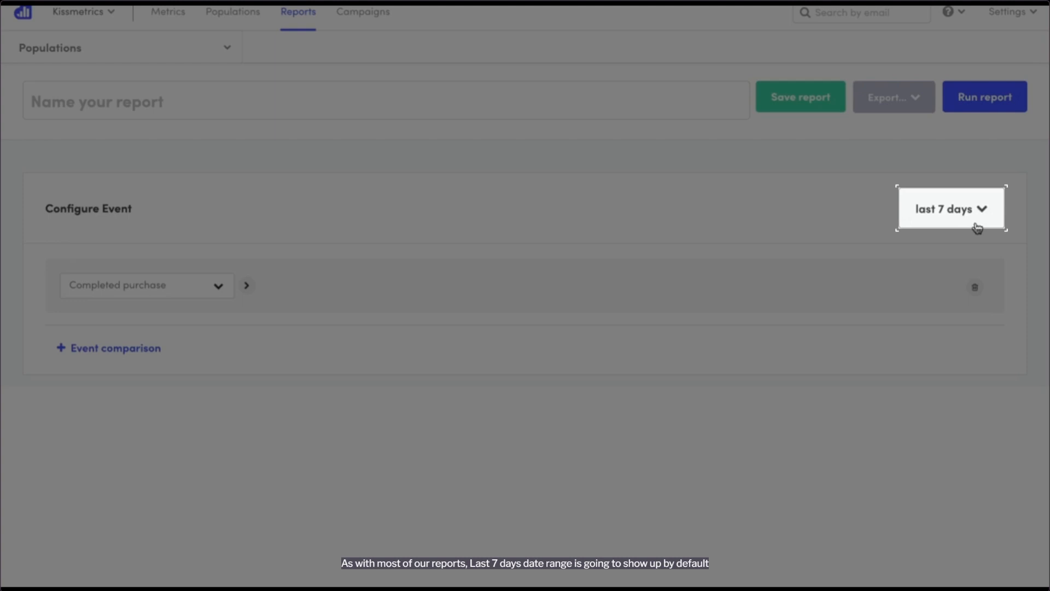
- Run the report for the last 7 days and examine the daily points on the people chart
{"action": "left_click", "coordinate": [978, 227]}
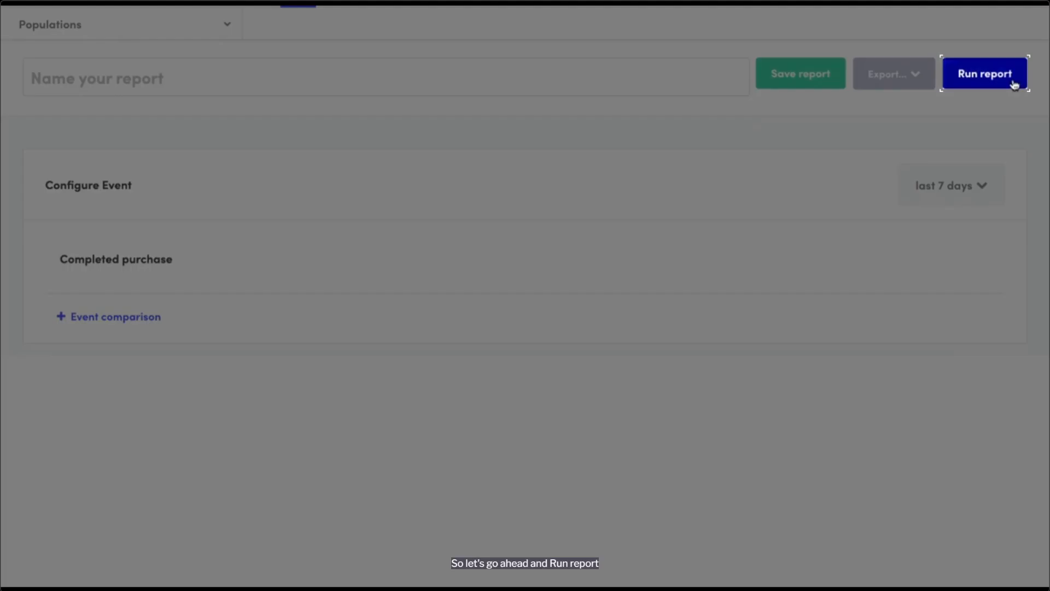
{"action": "left_click", "coordinate": [1014, 83]}
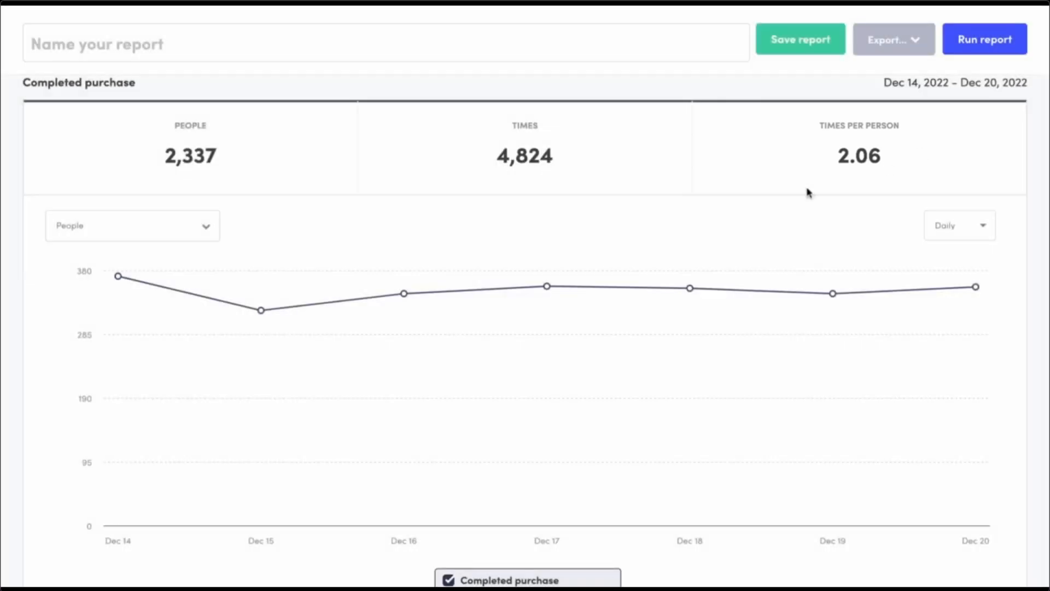
{"action": "mouse_move", "coordinate": [694, 285]}
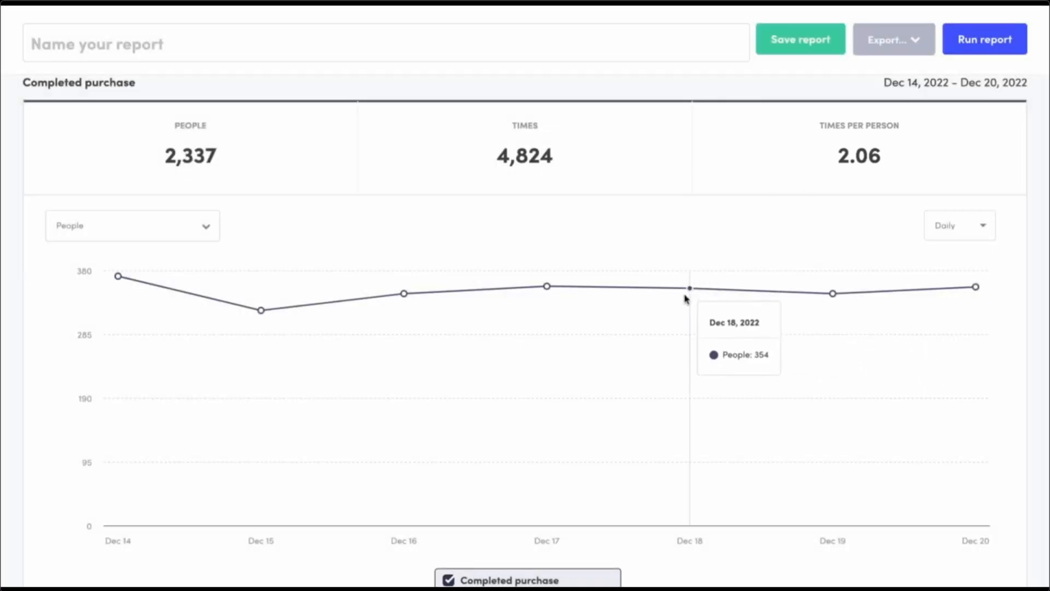
{"action": "mouse_move", "coordinate": [564, 299]}
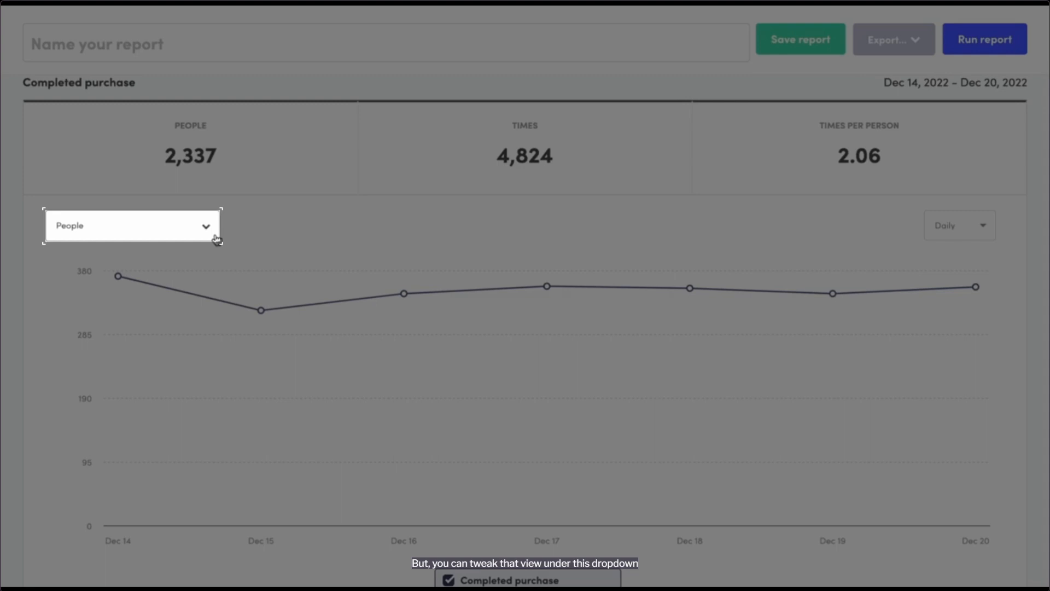
- Switch the chart's metric from People to Times
{"action": "left_click", "coordinate": [215, 238]}
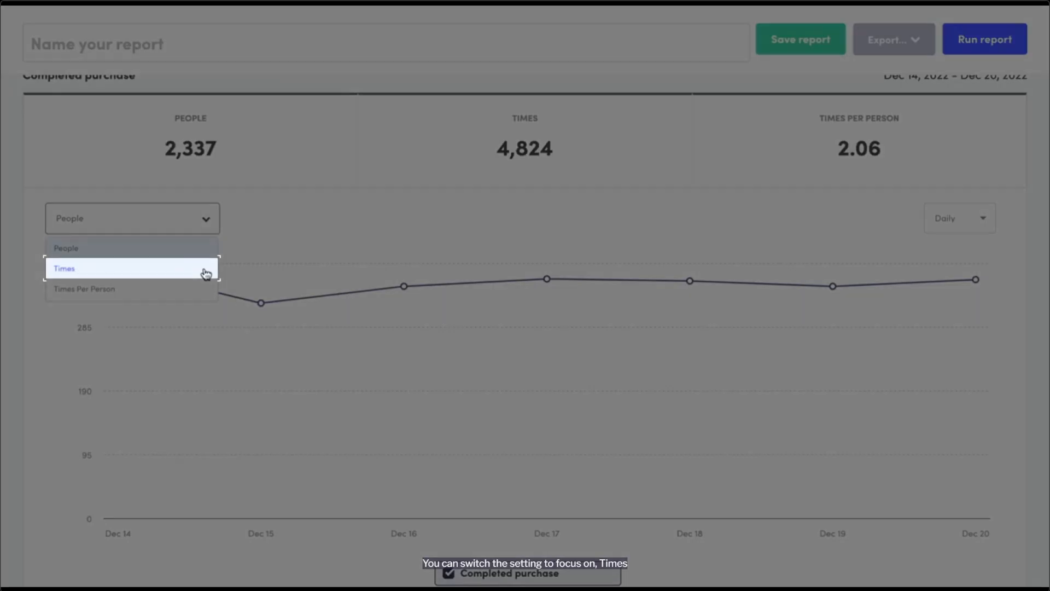
{"action": "scroll", "coordinate": [207, 289], "scroll_direction": "down", "scroll_amount": 1}
{"action": "scroll", "coordinate": [207, 290], "scroll_direction": "down", "scroll_amount": 1}
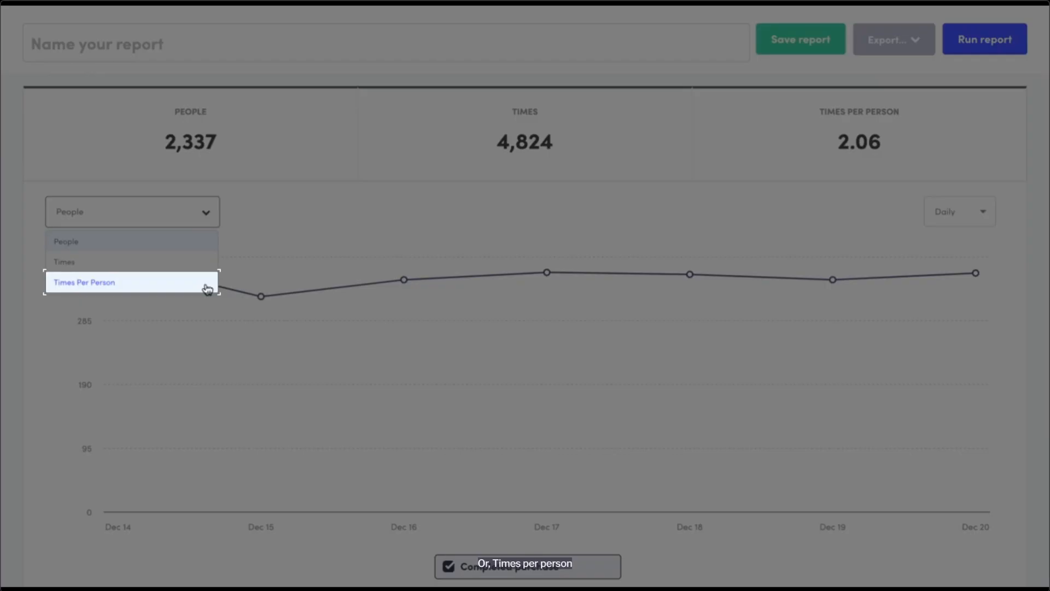
{"action": "scroll", "coordinate": [317, 239], "scroll_direction": "up", "scroll_amount": 1}
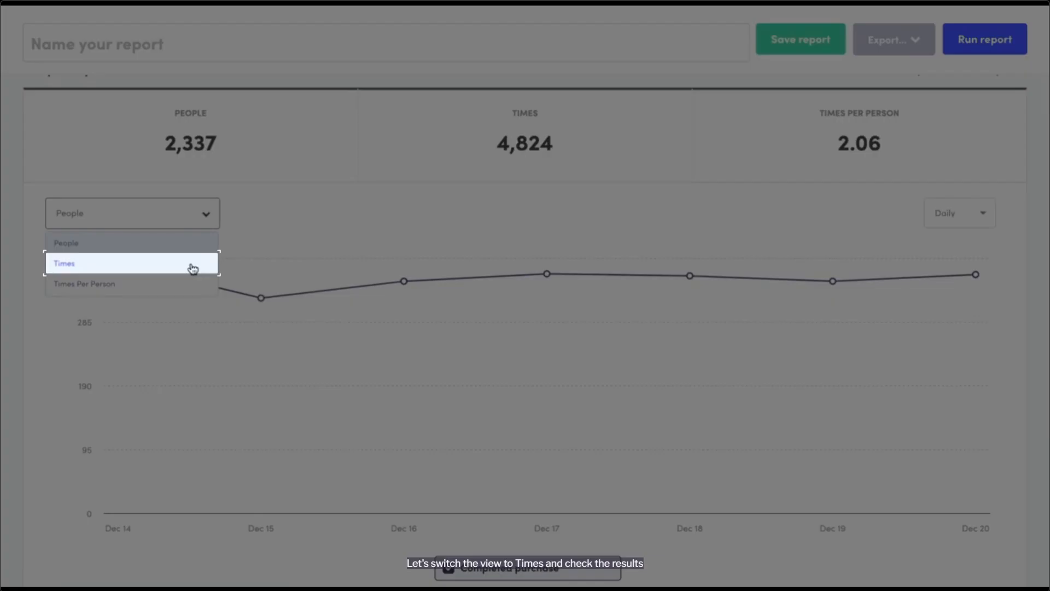
{"action": "left_click", "coordinate": [192, 267]}
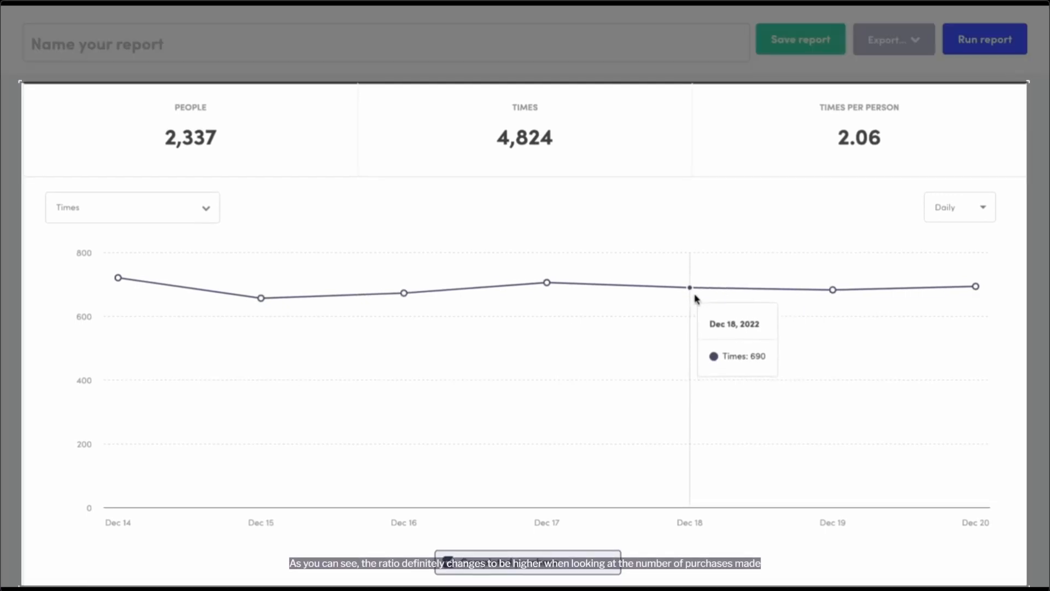
- Segment the Completed purchase event by the Channel property, found among all properties
{"action": "scroll", "coordinate": [691, 288], "scroll_direction": "down", "scroll_amount": 1}
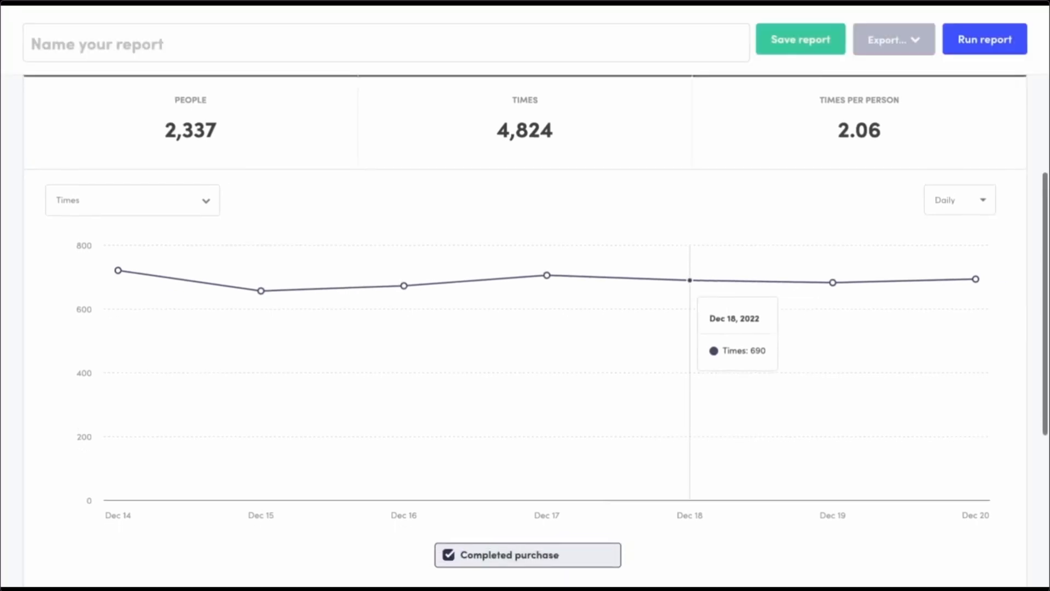
{"action": "scroll", "coordinate": [982, 212], "scroll_direction": "down", "scroll_amount": 1}
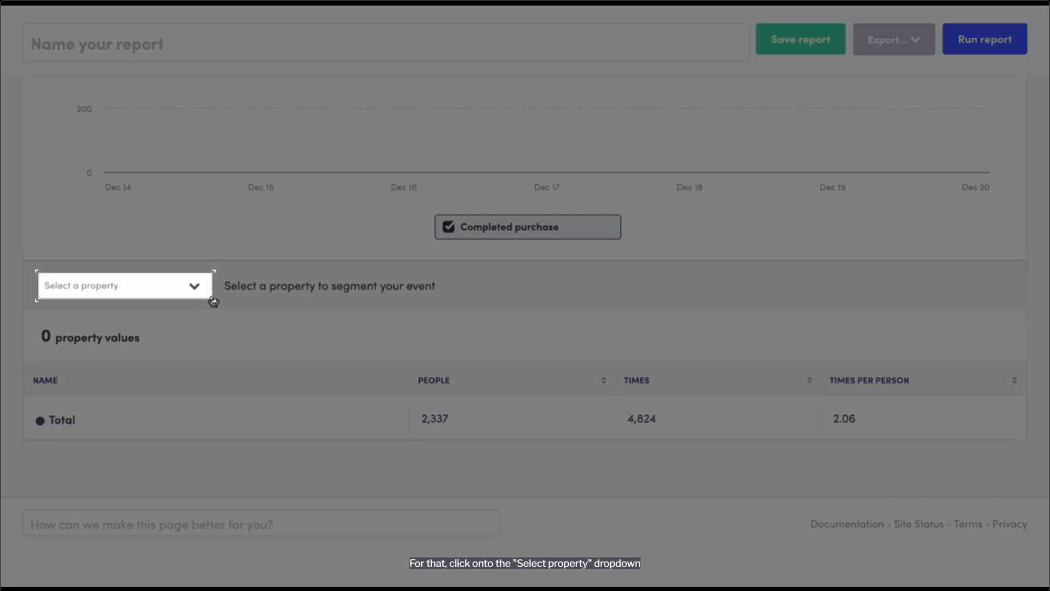
{"action": "left_click", "coordinate": [211, 298]}
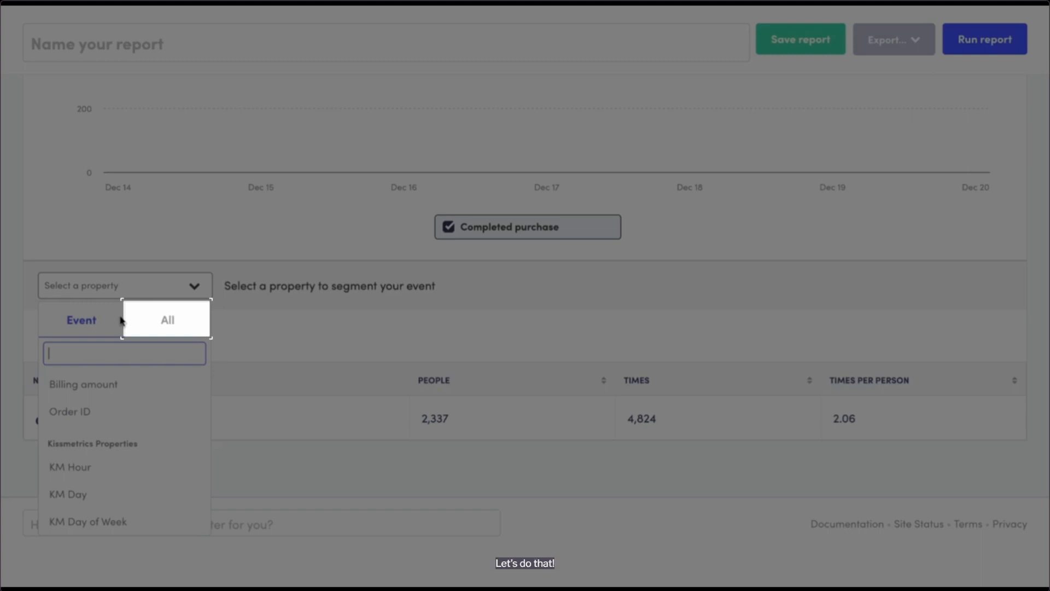
{"action": "left_click", "coordinate": [122, 321]}
{"action": "type", "text": "Cha"}
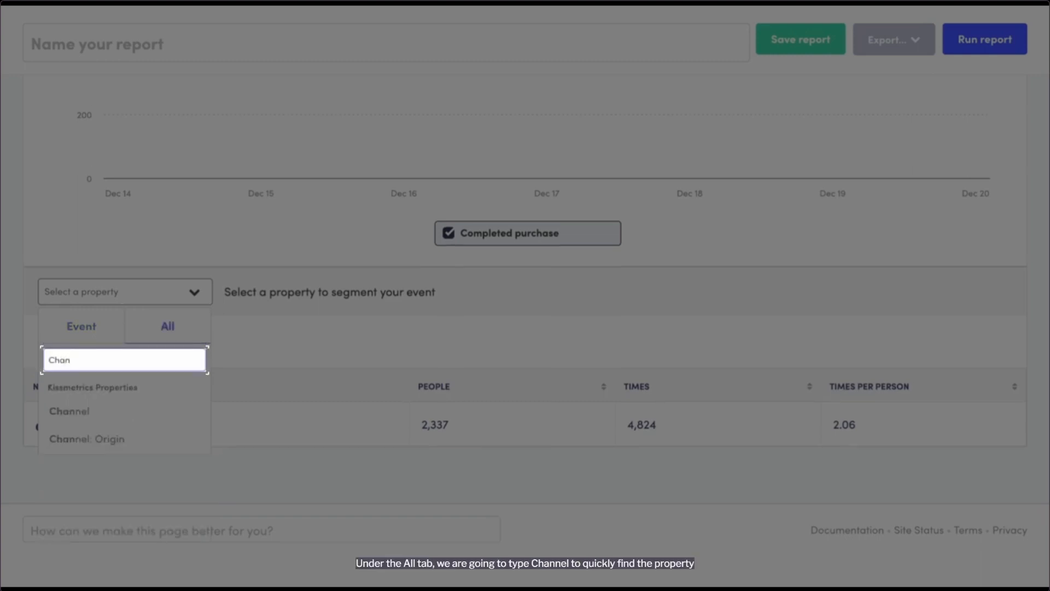
{"action": "type", "text": "n"}
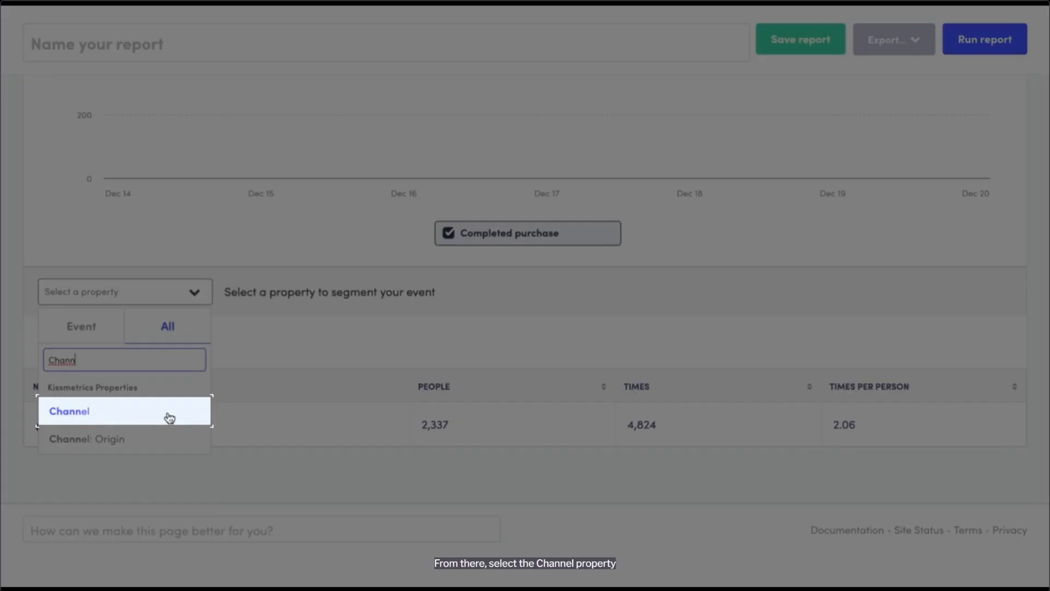
{"action": "left_click", "coordinate": [169, 418]}
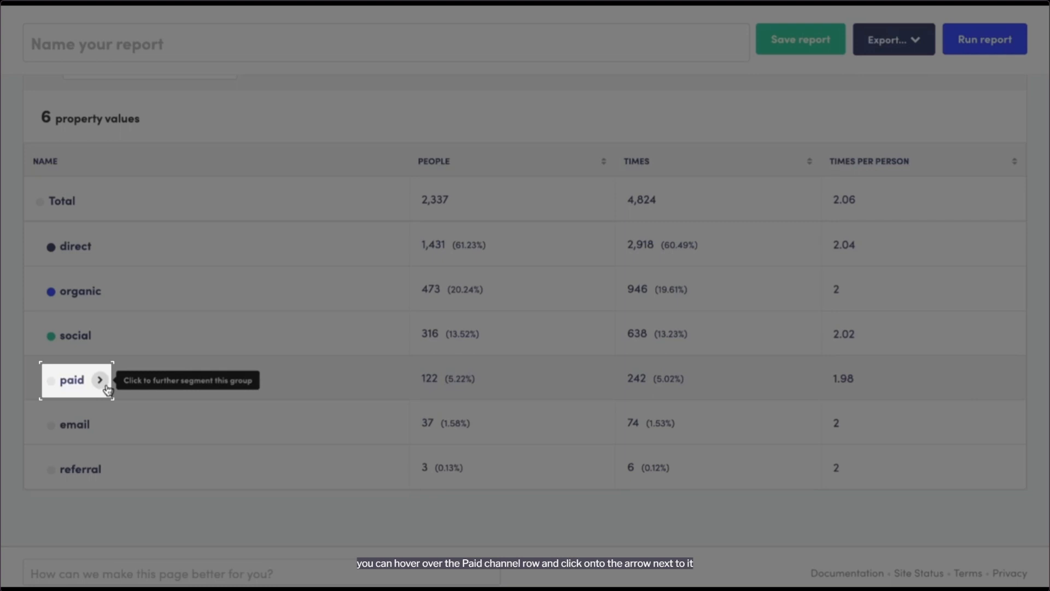
- Segment the paid channel group further by the Origin property
{"action": "left_click", "coordinate": [106, 387]}
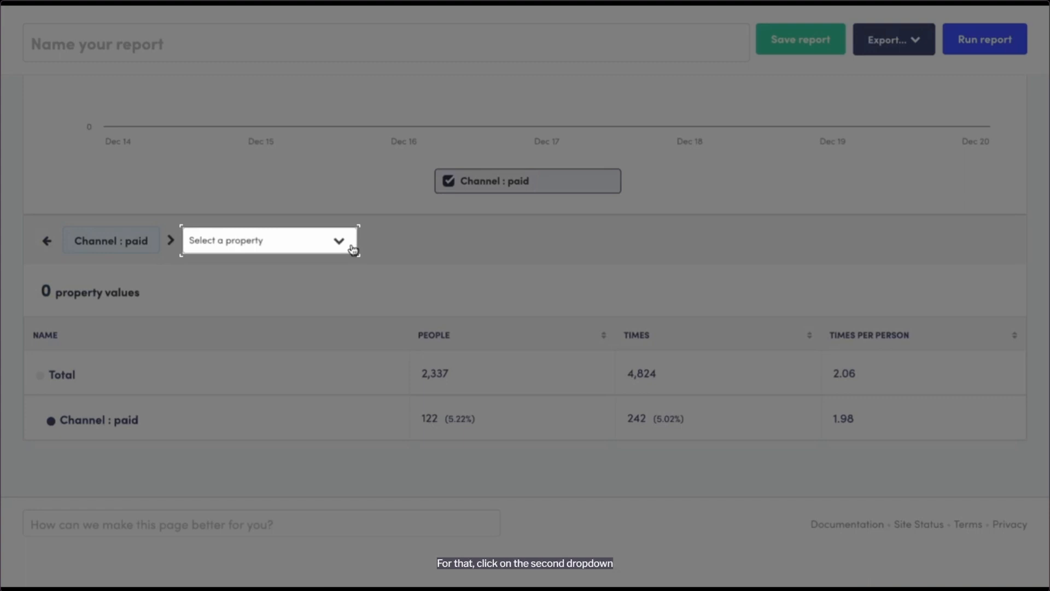
{"action": "left_click", "coordinate": [353, 249]}
{"action": "type", "text": "O"}
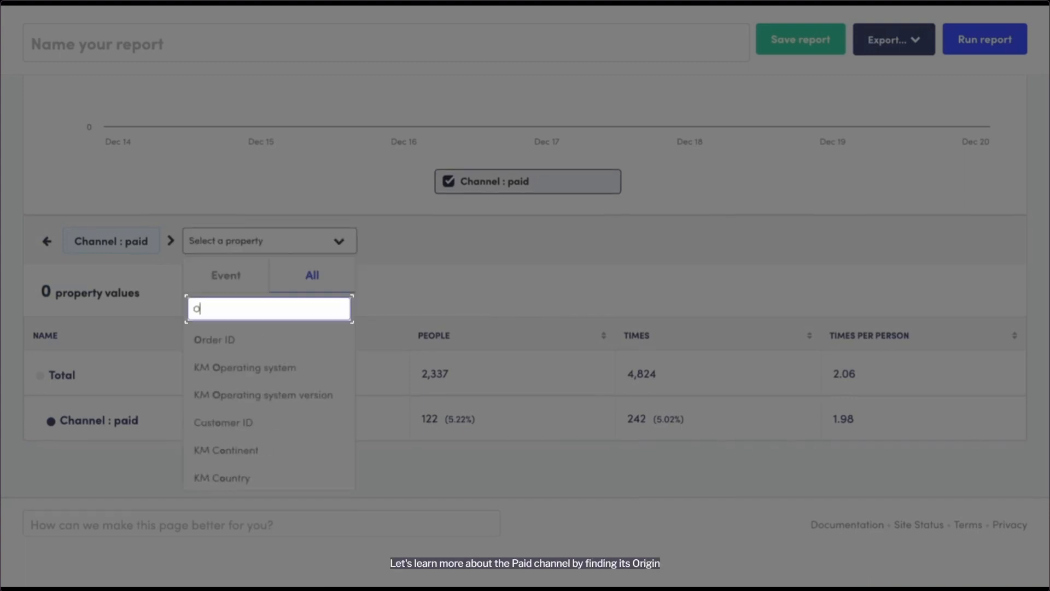
{"action": "type", "text": "rigi"}
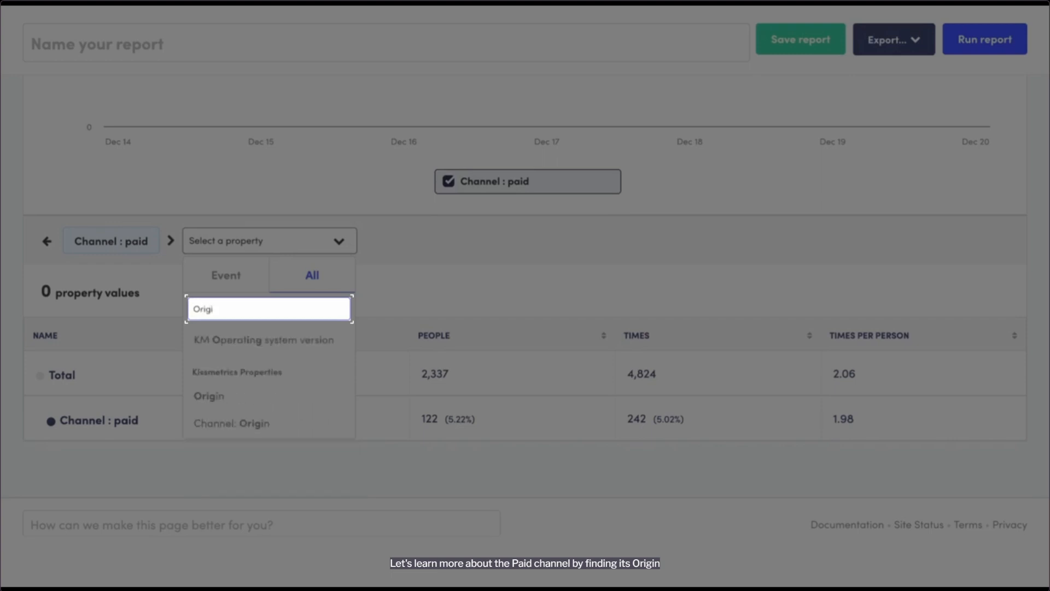
{"action": "type", "text": "in"}
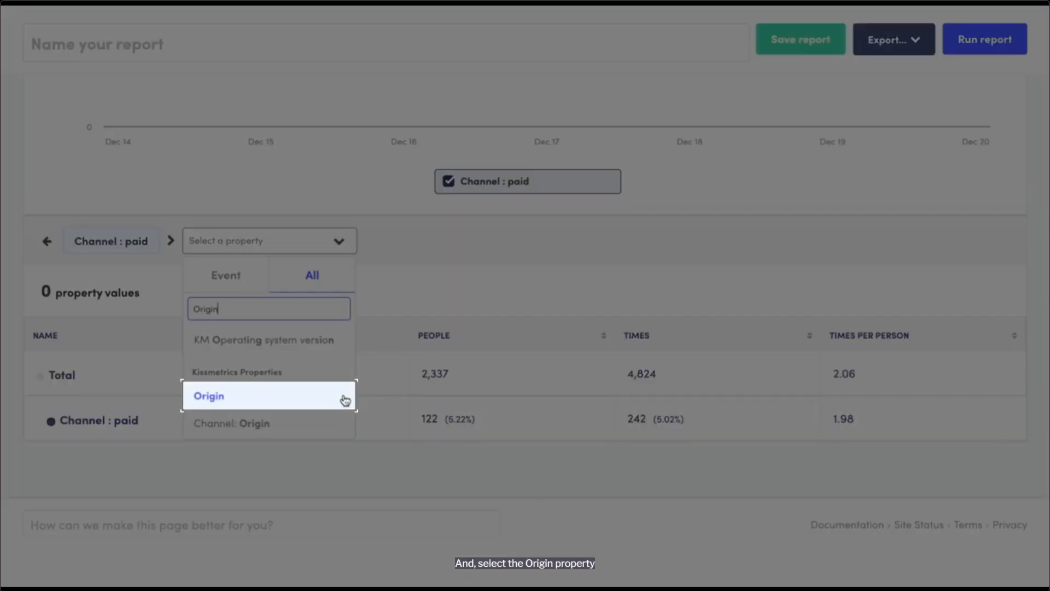
{"action": "left_click", "coordinate": [345, 401]}
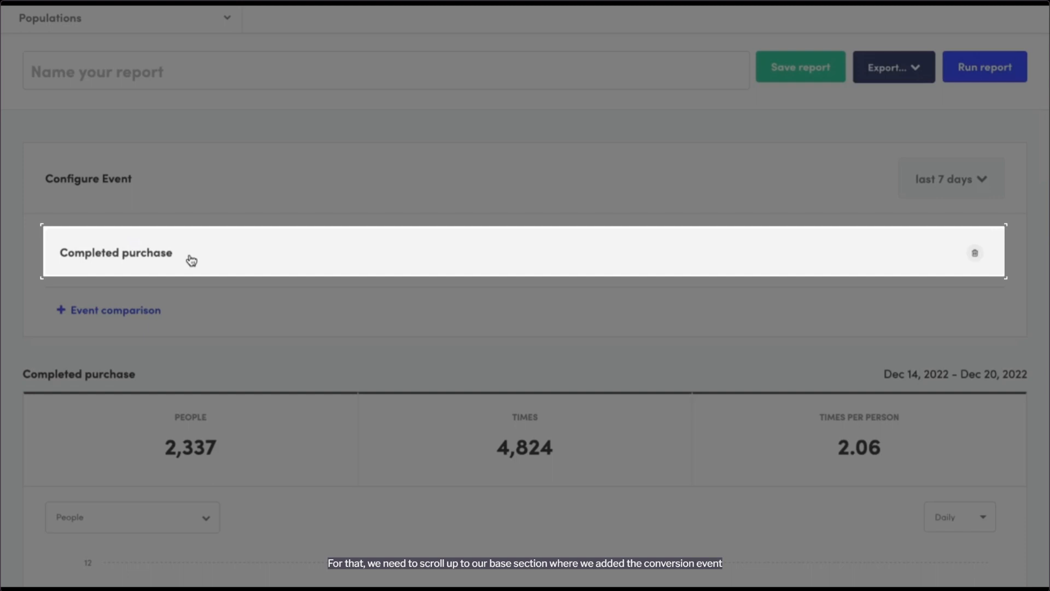
- Add a property condition to the Completed purchase event and set its property to Billing amount
{"action": "left_click", "coordinate": [192, 260]}
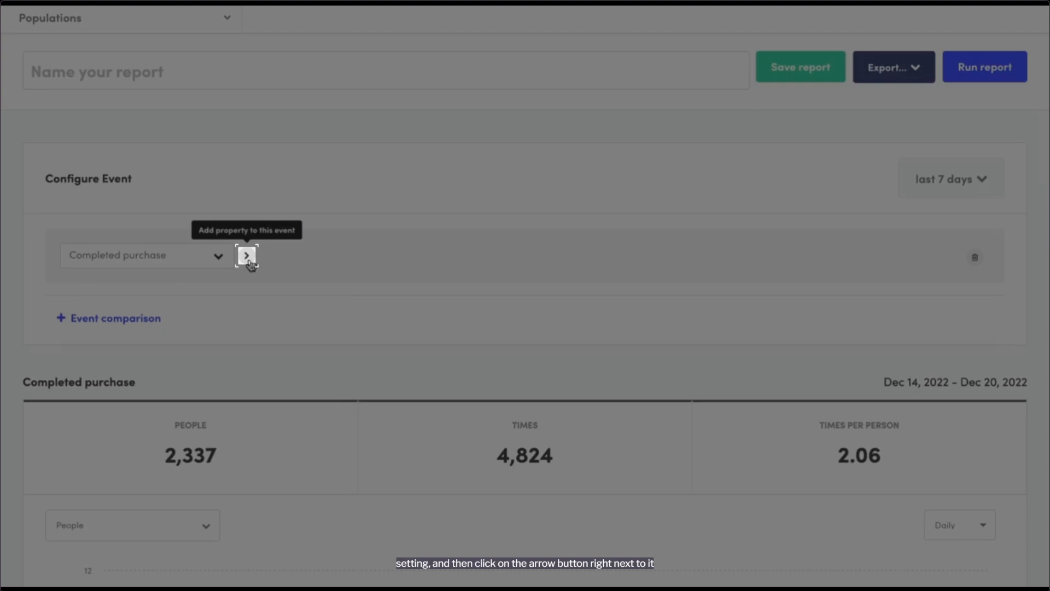
{"action": "left_click", "coordinate": [246, 255]}
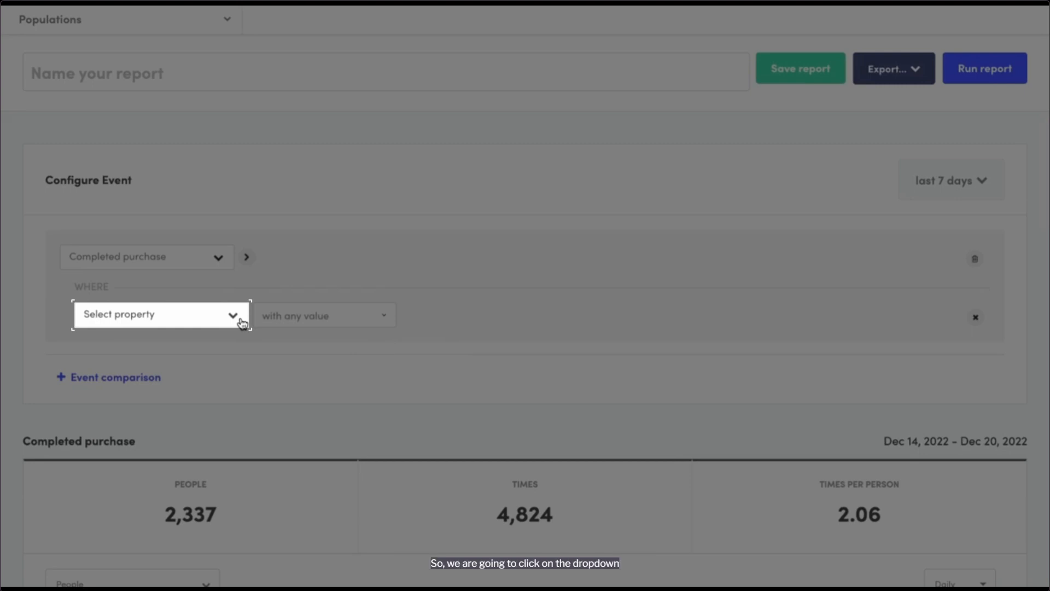
{"action": "left_click", "coordinate": [241, 320]}
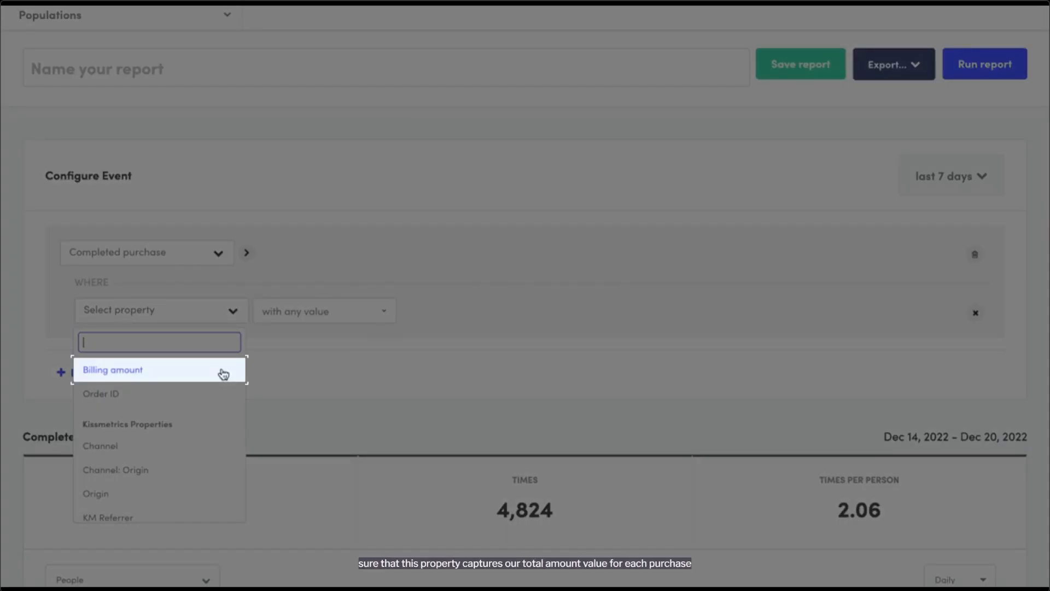
{"action": "left_click", "coordinate": [223, 374]}
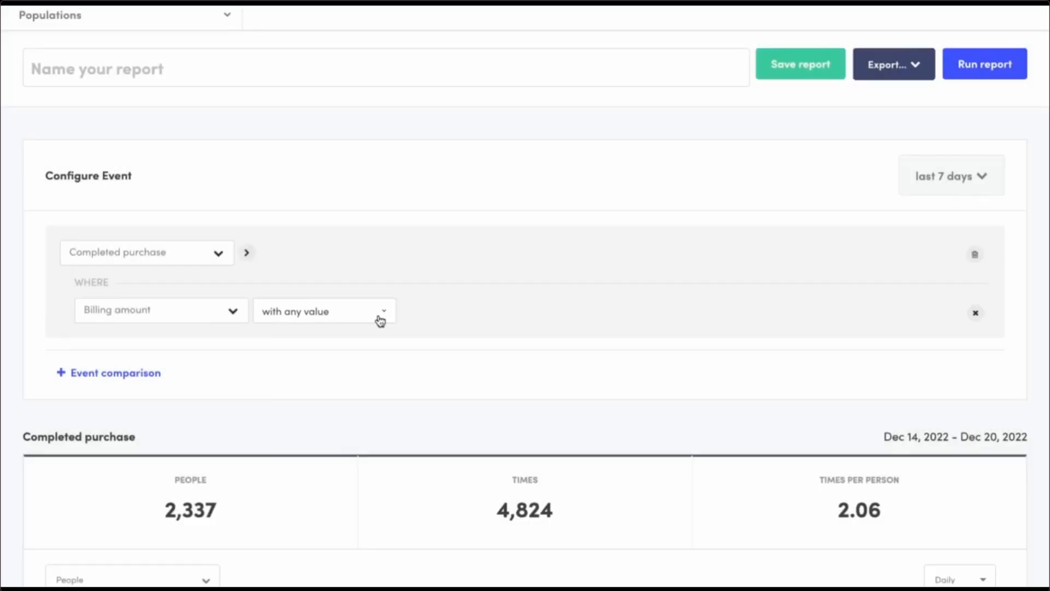
- Open the attribution options for the Origin segmentation of the paid channel
{"action": "scroll", "coordinate": [438, 316], "scroll_direction": "down", "scroll_amount": 1}
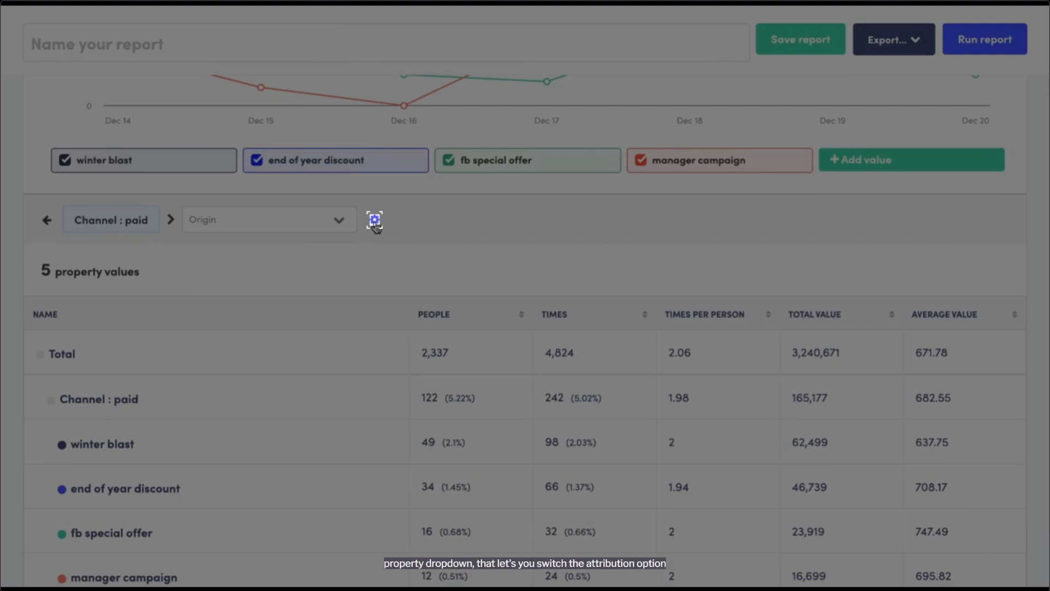
{"action": "left_click", "coordinate": [375, 220]}
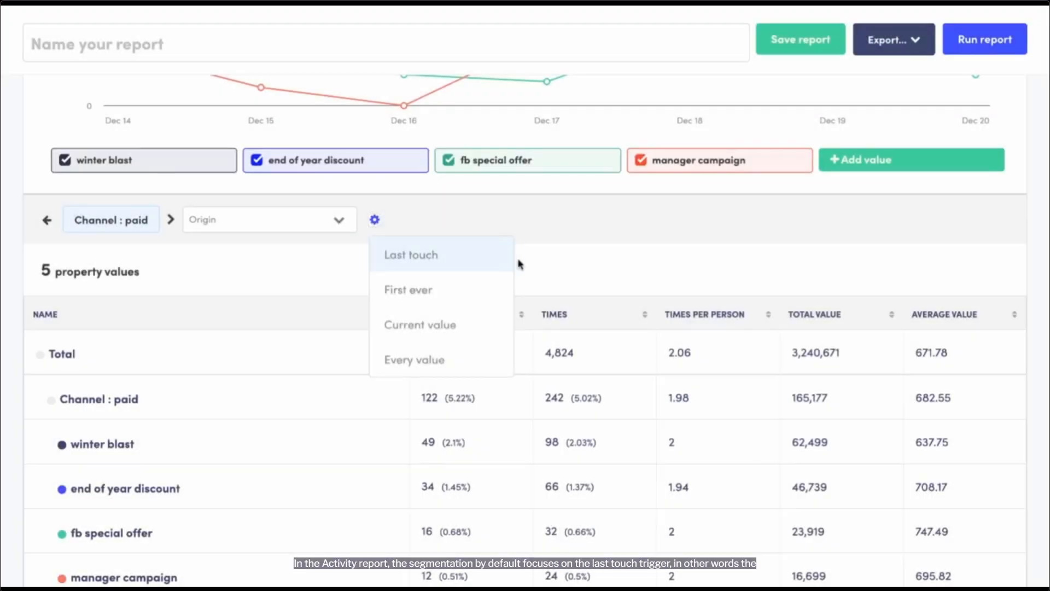